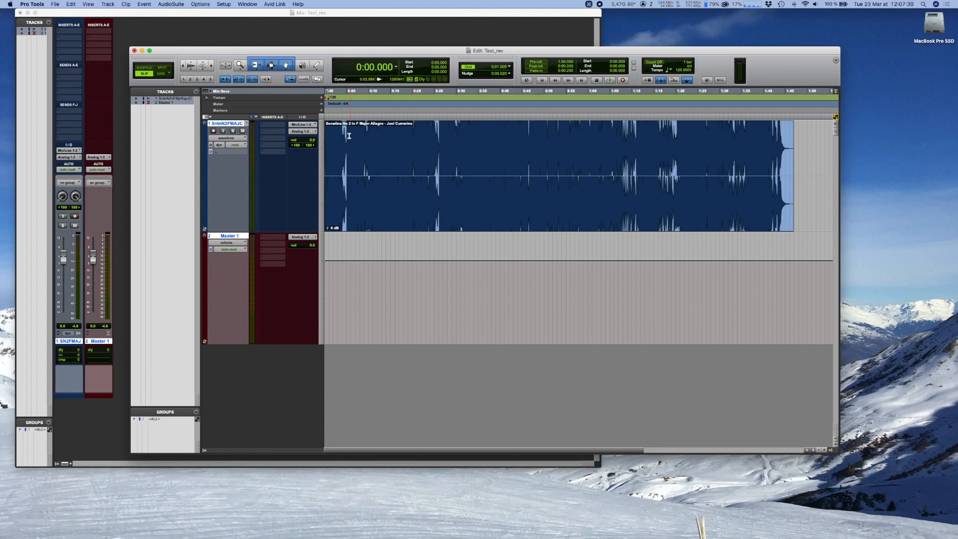
# Step: Place the edit cursor at about 0:15 in the audio clip and bring the Mix window to the front
pyautogui.moveTo(354, 133); pyautogui.dragTo(493, 140)
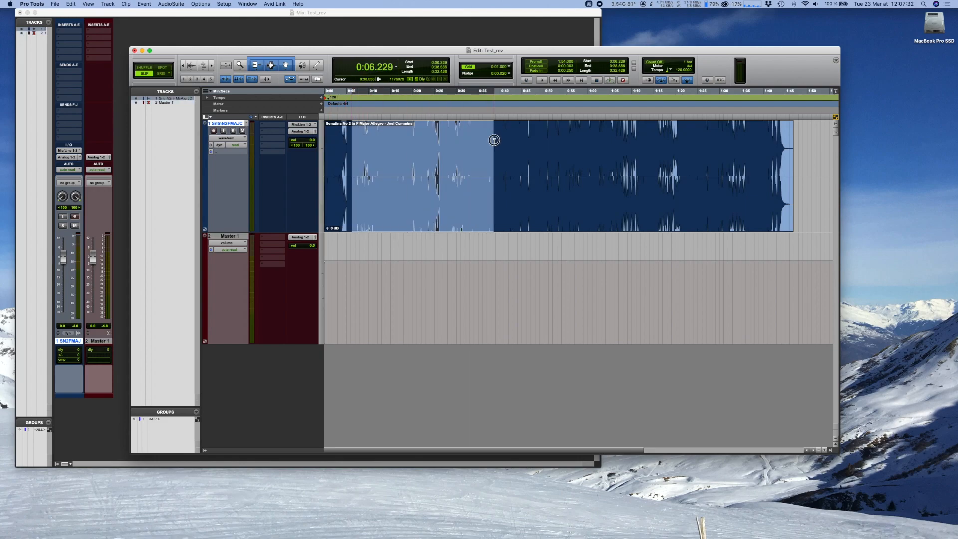
pyautogui.click(390, 134)
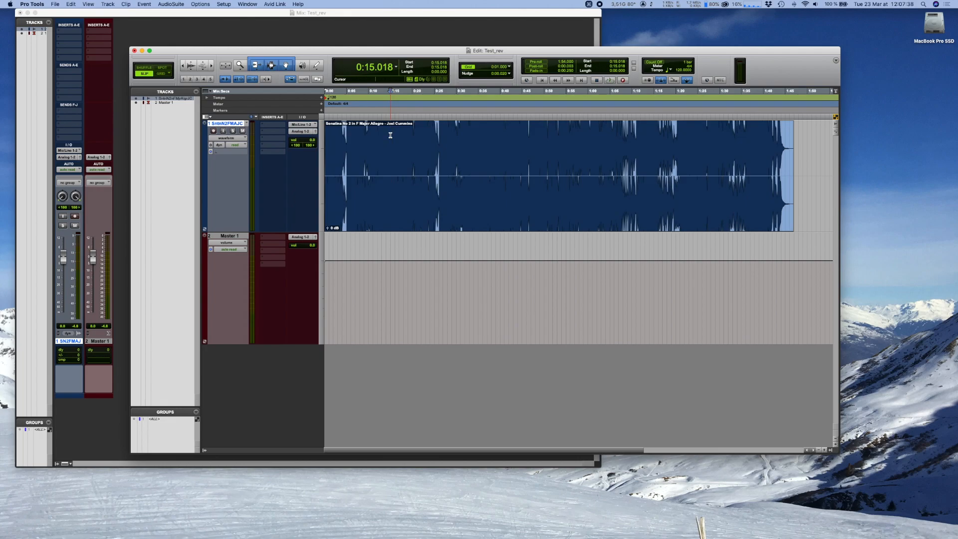
pyautogui.press('cmd+equal')
pyautogui.moveTo(296, 15); pyautogui.dragTo(372, 37)
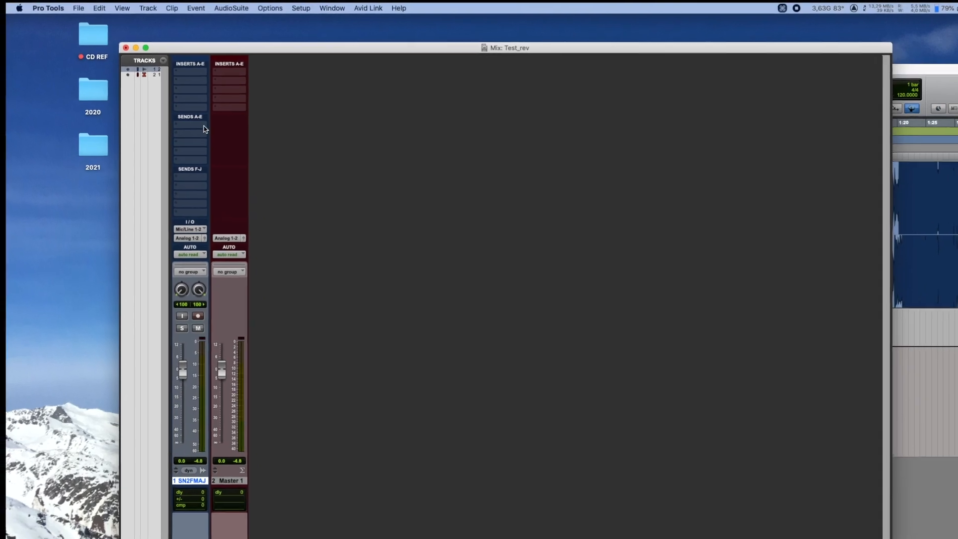
# Step: Create a stereo Aux Input track named Rev, fed from the audio track's first send
pyautogui.click(203, 129)
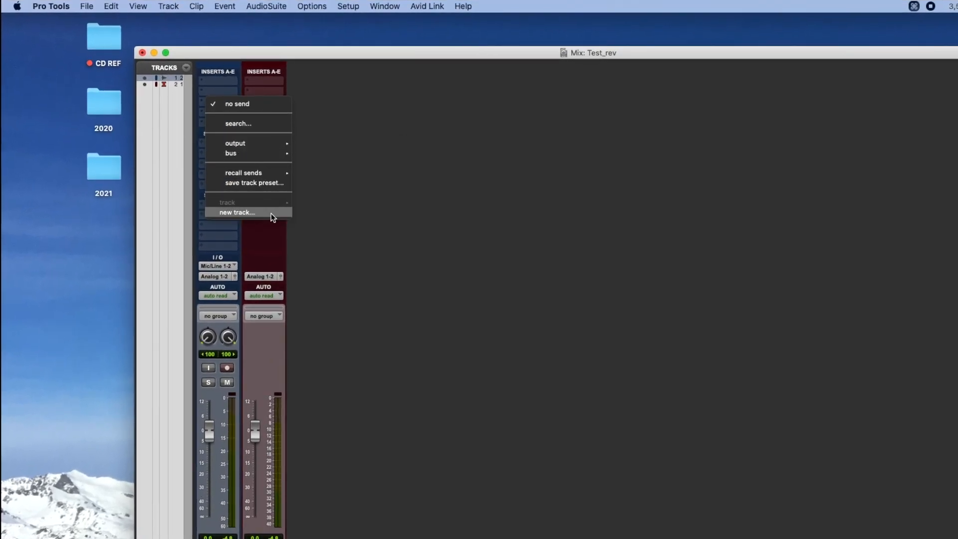
pyautogui.click(271, 213)
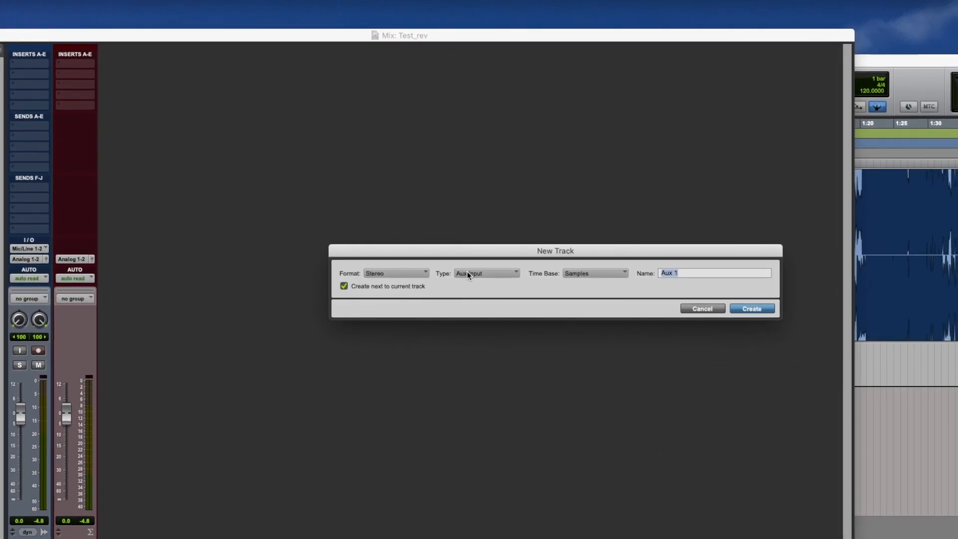
pyautogui.write('R')
pyautogui.write('ev')
pyautogui.press('Return')
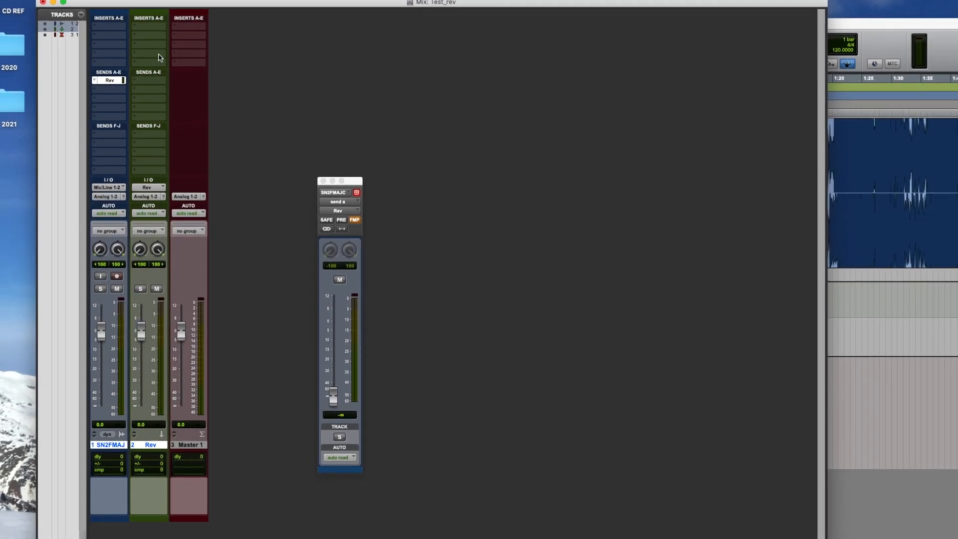
# Step: Start playback and expand the Rev send's controls in the audio track's channel strip, leaving all tracks deselected
pyautogui.click(107, 83)
pyautogui.click(107, 83)
pyautogui.moveTo(334, 404)
pyautogui.mouseDown()
pyautogui.moveTo(327, 335)
pyautogui.moveTo(331, 405)
pyautogui.mouseUp()
pyautogui.press('XF86AudioMute')
pyautogui.click(908, 20)
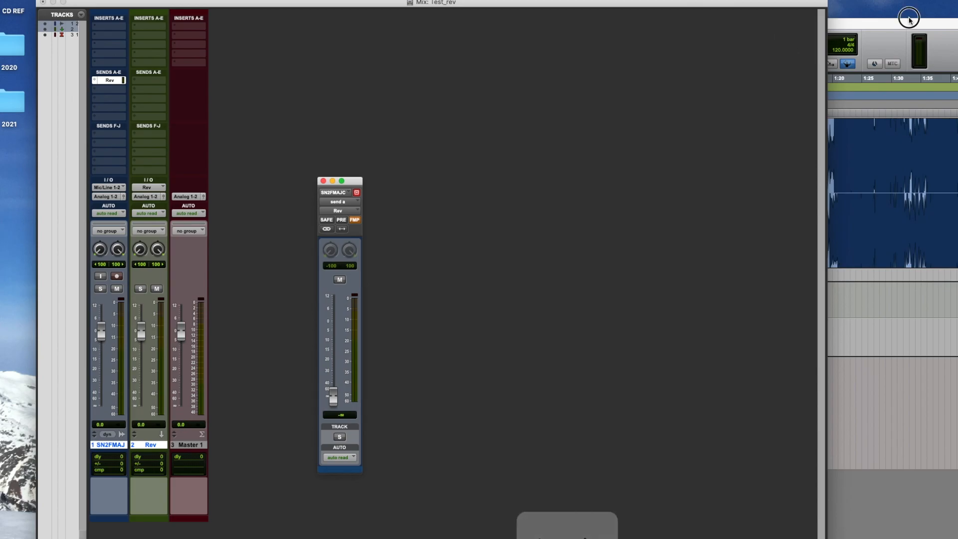
pyautogui.press('space')
pyautogui.press('super+equal')
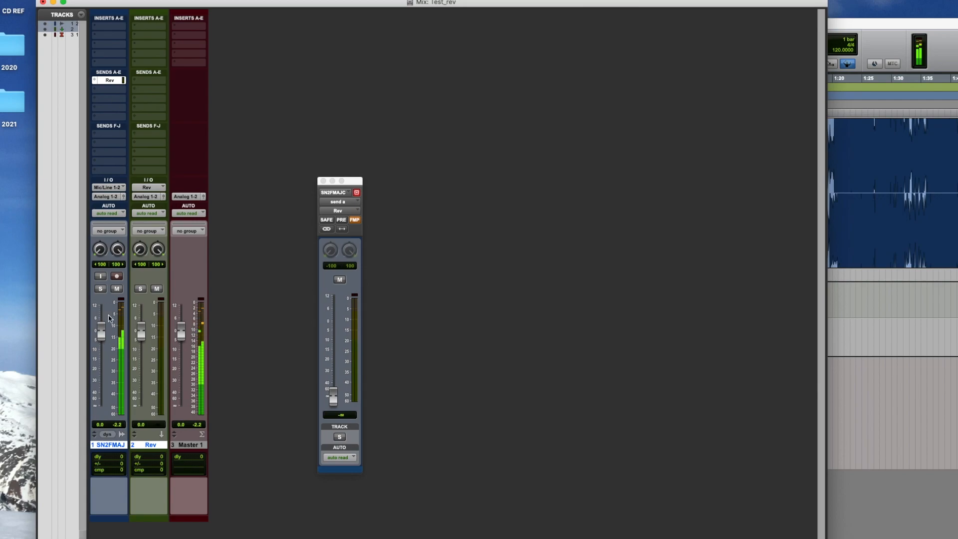
pyautogui.keyDown('super'); pyautogui.click(94, 82); pyautogui.keyUp('super')
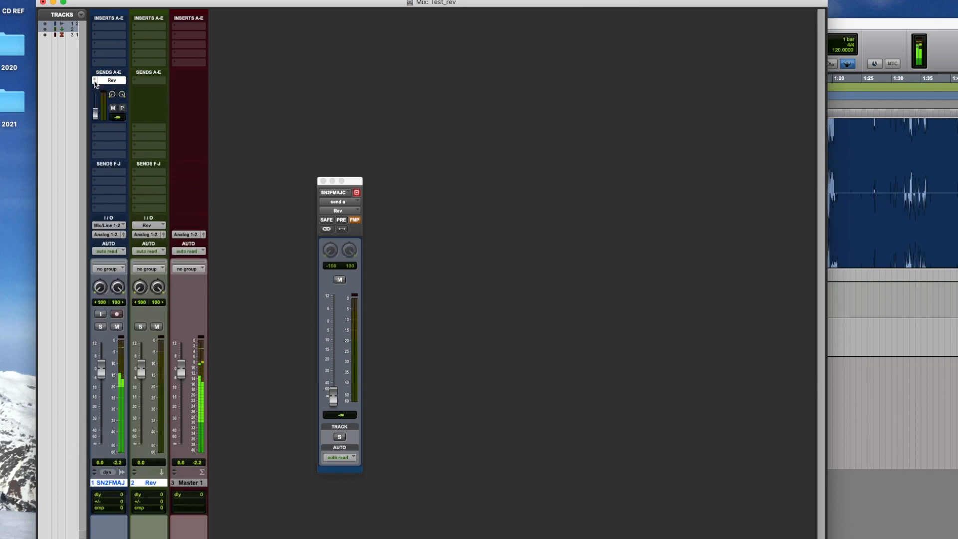
pyautogui.click(147, 487)
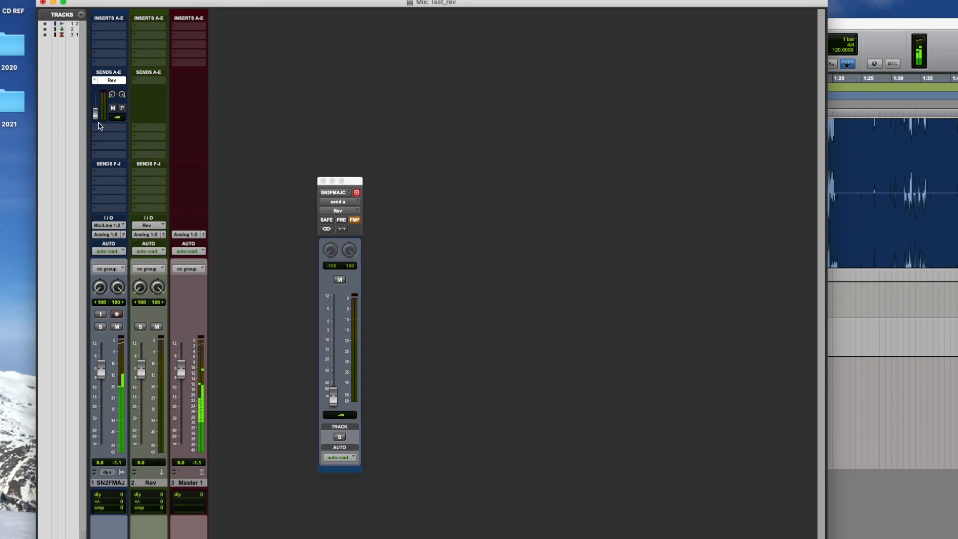
# Step: Try the audio track's Rev send at -6.1 dB and -2.0 dB, and return it to minus infinity
pyautogui.moveTo(96, 119); pyautogui.dragTo(97, 104)
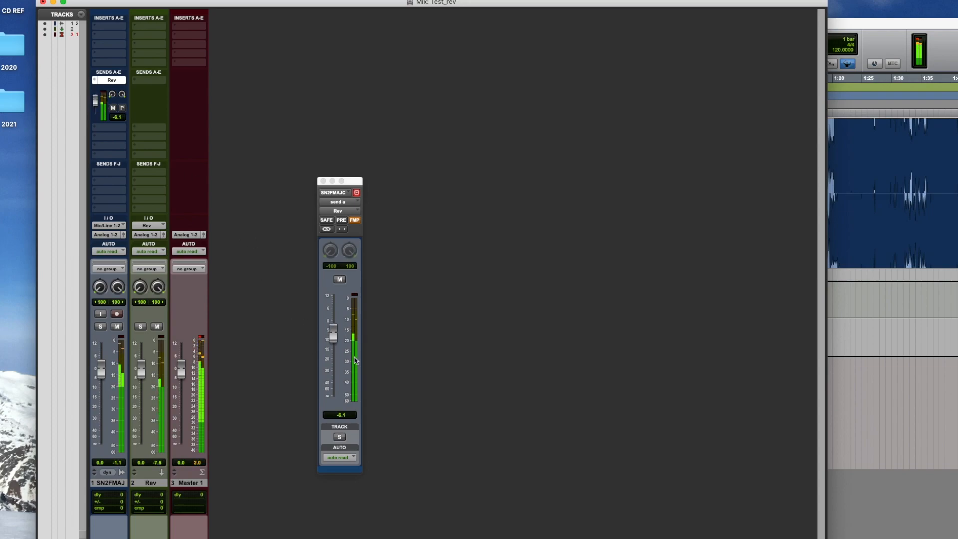
pyautogui.moveTo(340, 339); pyautogui.dragTo(339, 332)
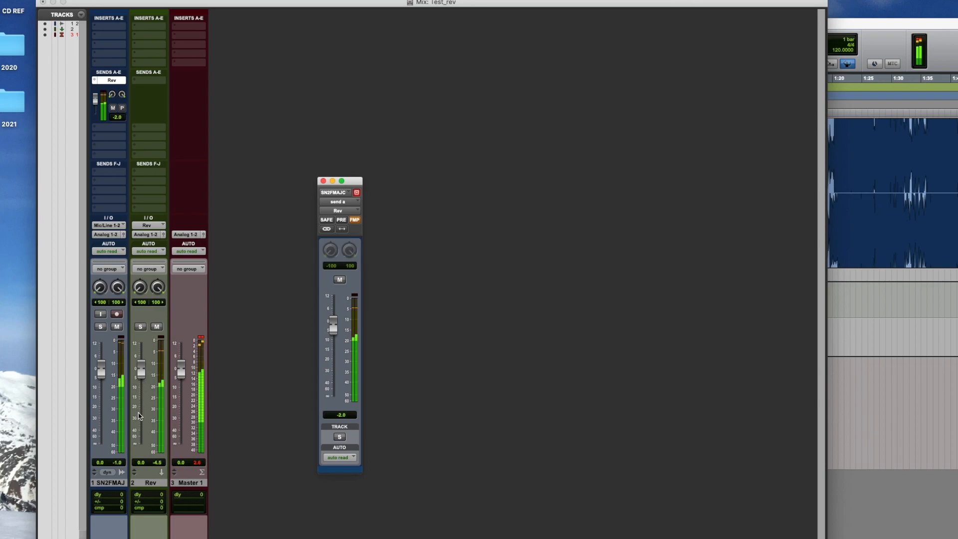
pyautogui.click(98, 104)
pyautogui.moveTo(98, 103); pyautogui.dragTo(96, 119)
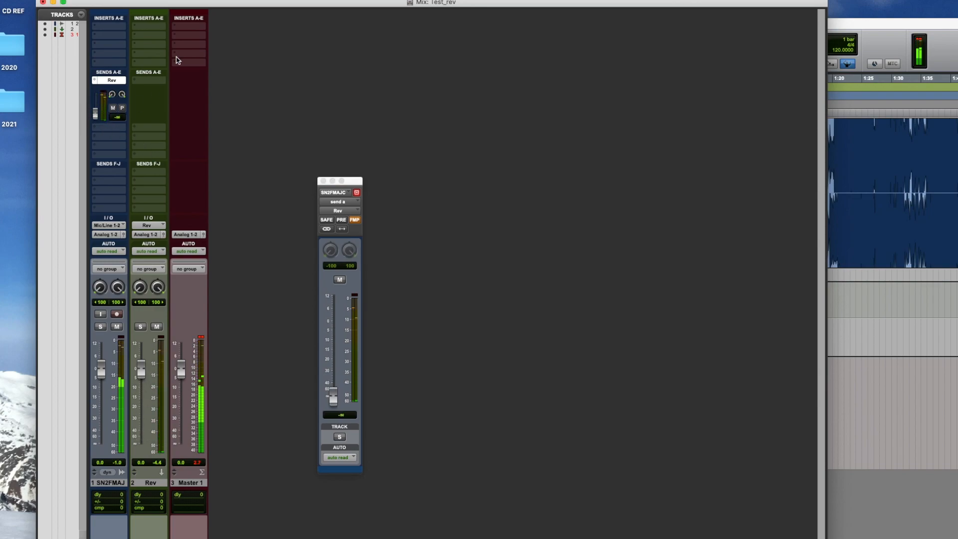
# Step: Insert the stereo D-Verb plug-in in the Rev track's first insert slot and close its window
pyautogui.click(156, 28)
pyautogui.click(169, 11)
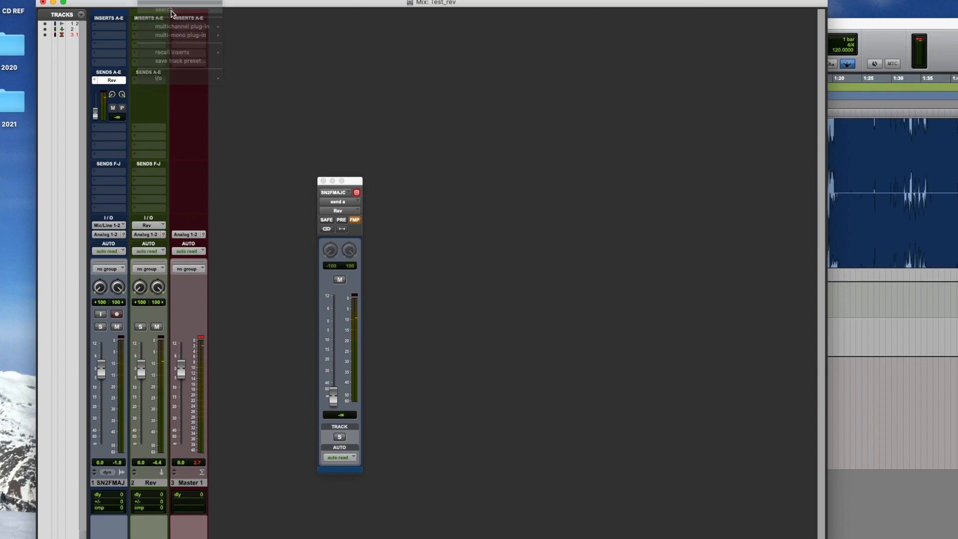
pyautogui.write('D')
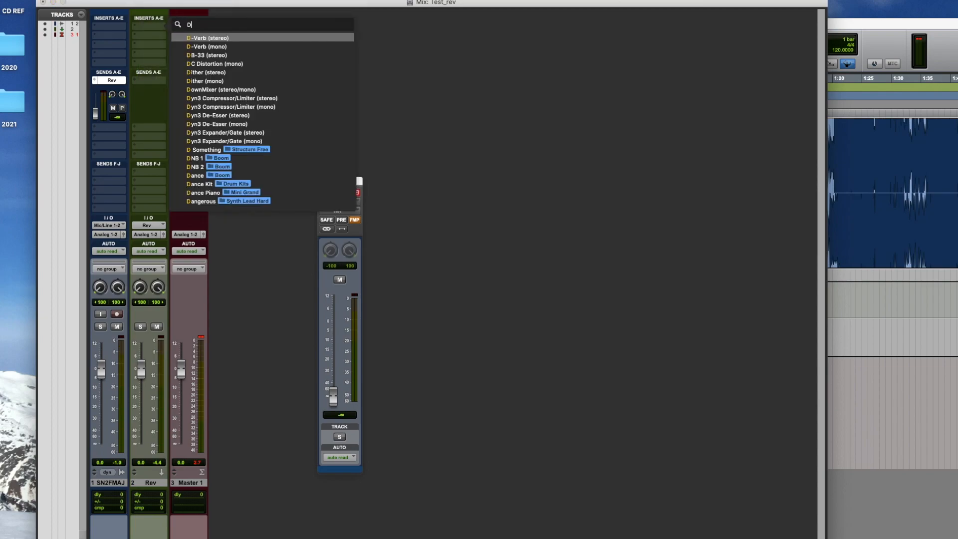
pyautogui.write('-v')
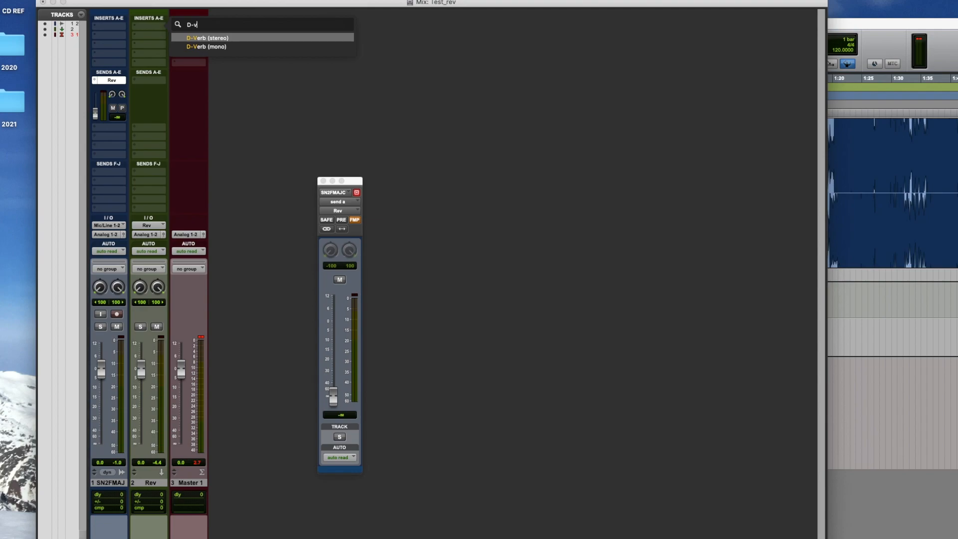
pyautogui.press('Return')
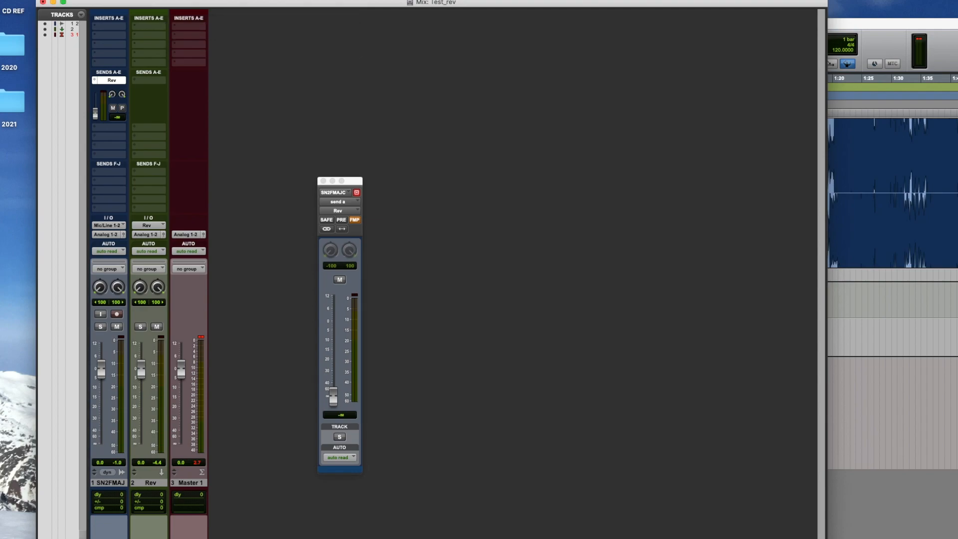
pyautogui.moveTo(308, 246); pyautogui.dragTo(382, 17)
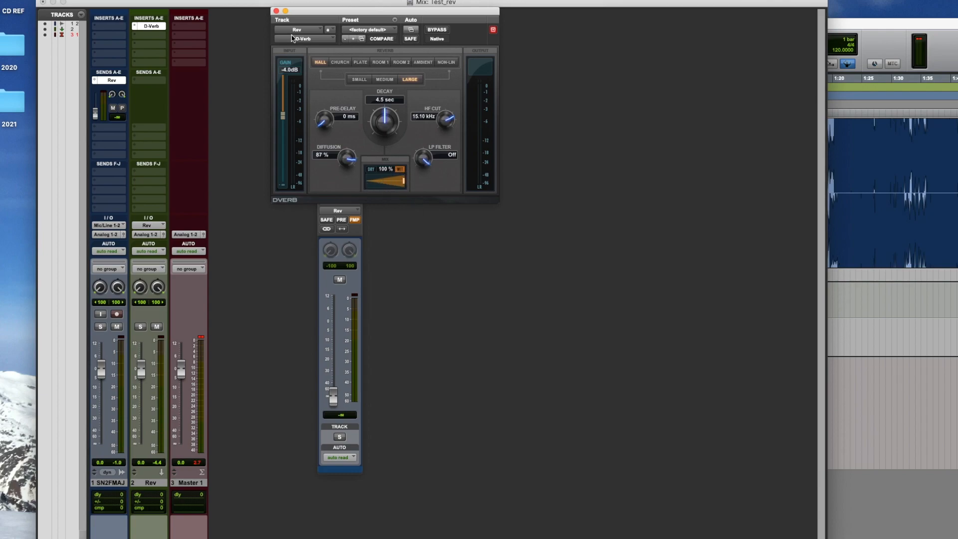
pyautogui.click(276, 11)
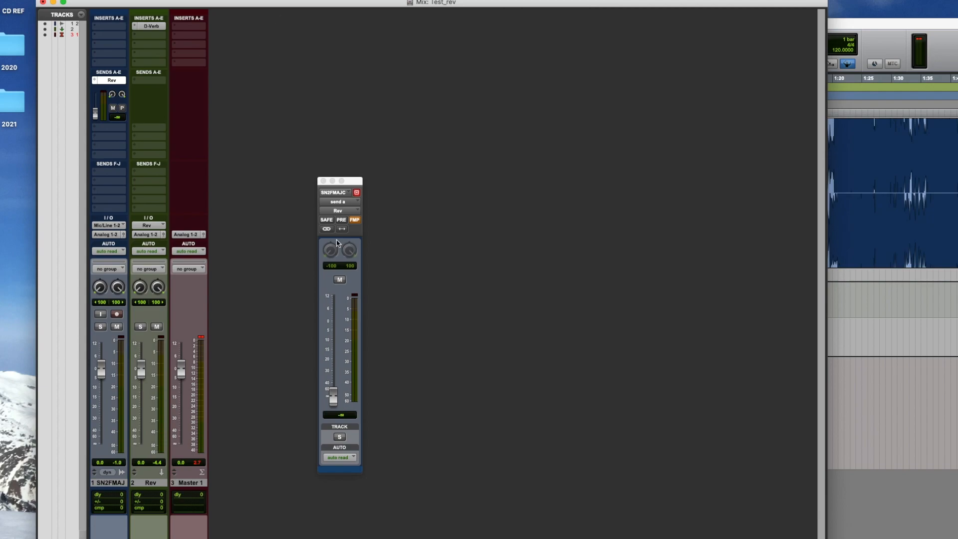
# Step: Try different Rev and audio fader levels, returning the audio track to 0.0 dB and the Rev fader to minus infinity
pyautogui.moveTo(144, 374); pyautogui.dragTo(134, 451)
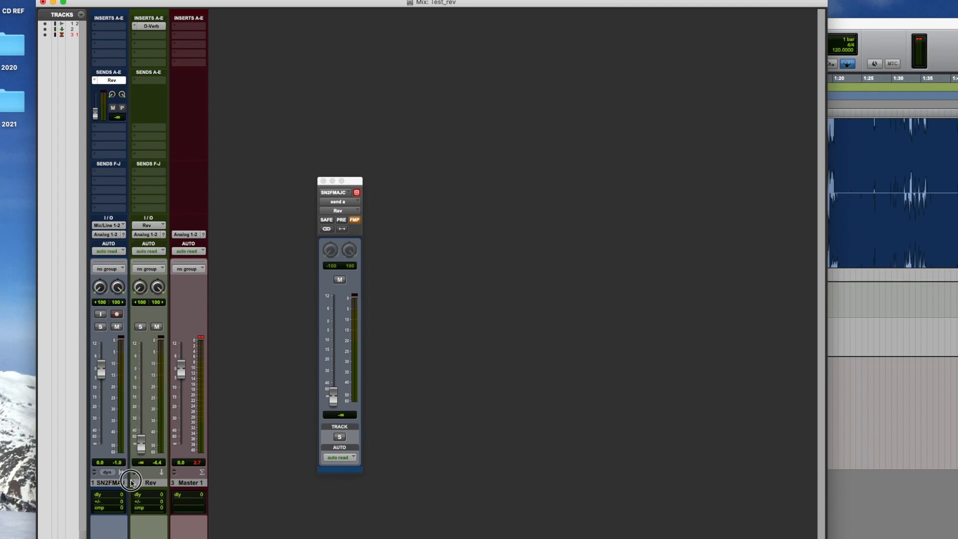
pyautogui.moveTo(101, 370)
pyautogui.mouseDown()
pyautogui.moveTo(108, 400)
pyautogui.moveTo(109, 382)
pyautogui.mouseUp()
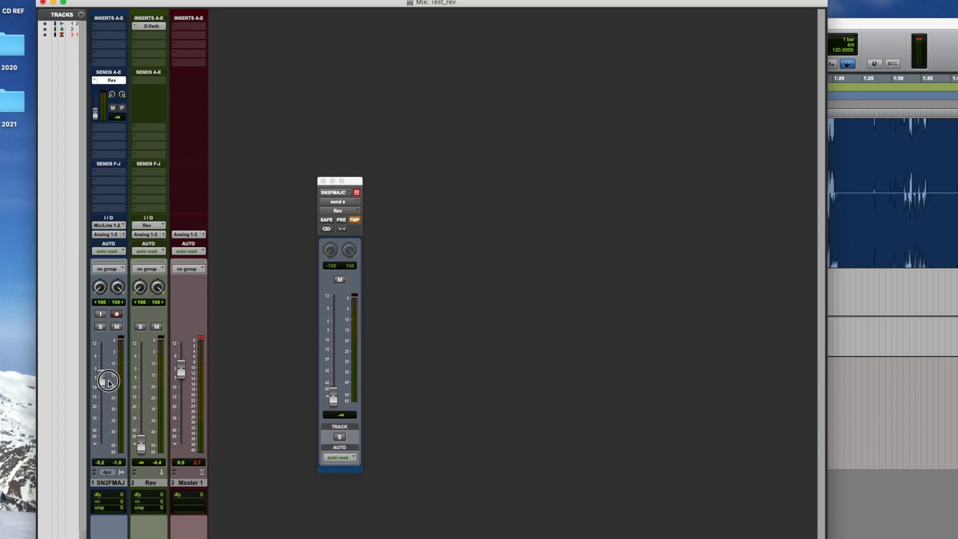
pyautogui.keyDown('alt'); pyautogui.click(109, 383); pyautogui.keyUp('alt')
pyautogui.moveTo(145, 449); pyautogui.dragTo(139, 392)
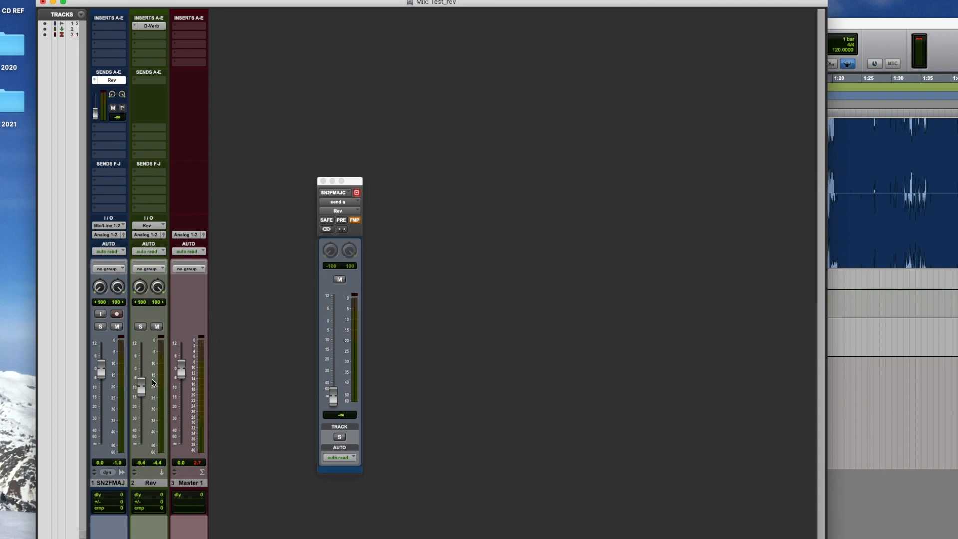
pyautogui.moveTo(149, 392); pyautogui.dragTo(142, 449)
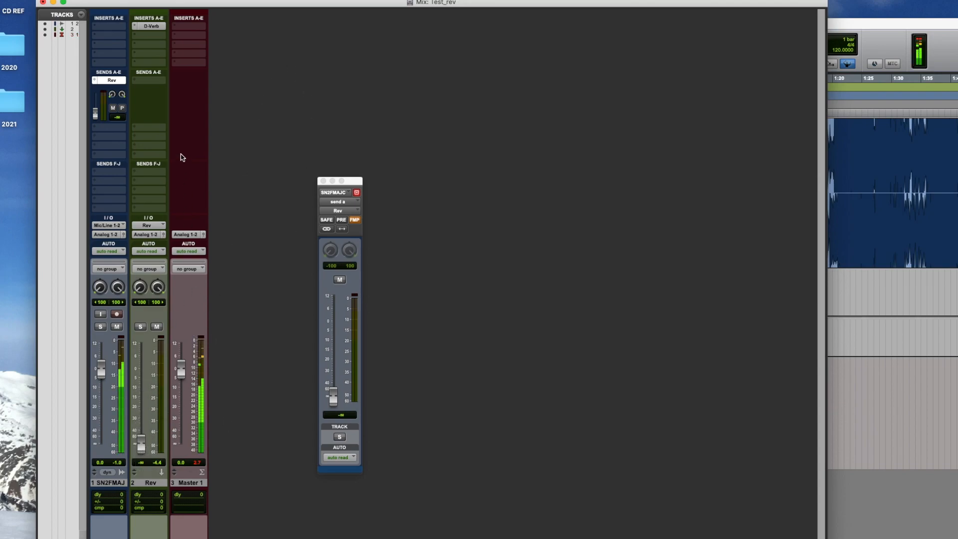
# Step: Set the decay of the Rev track's D-Verb to 13.5 sec and close the plug-in window
pyautogui.click(151, 26)
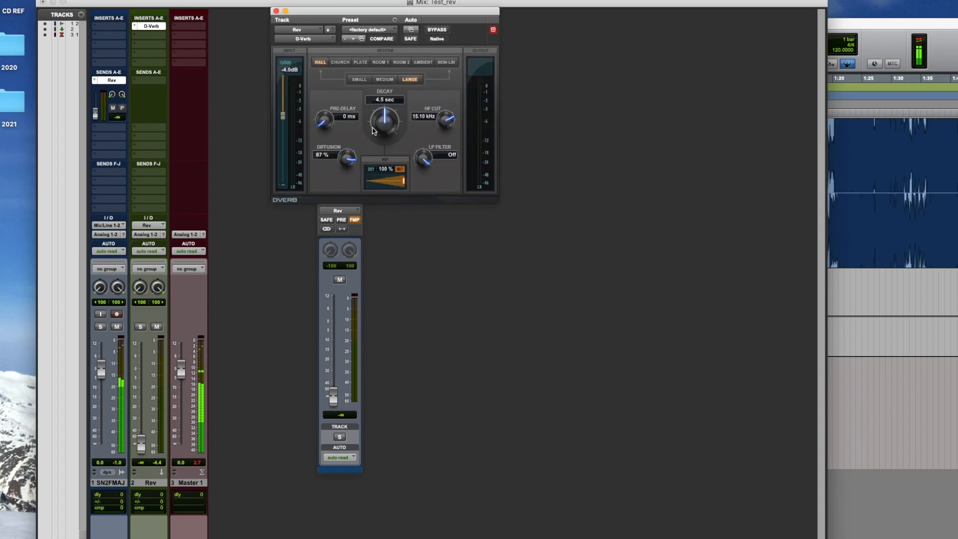
pyautogui.moveTo(378, 126); pyautogui.dragTo(380, 95)
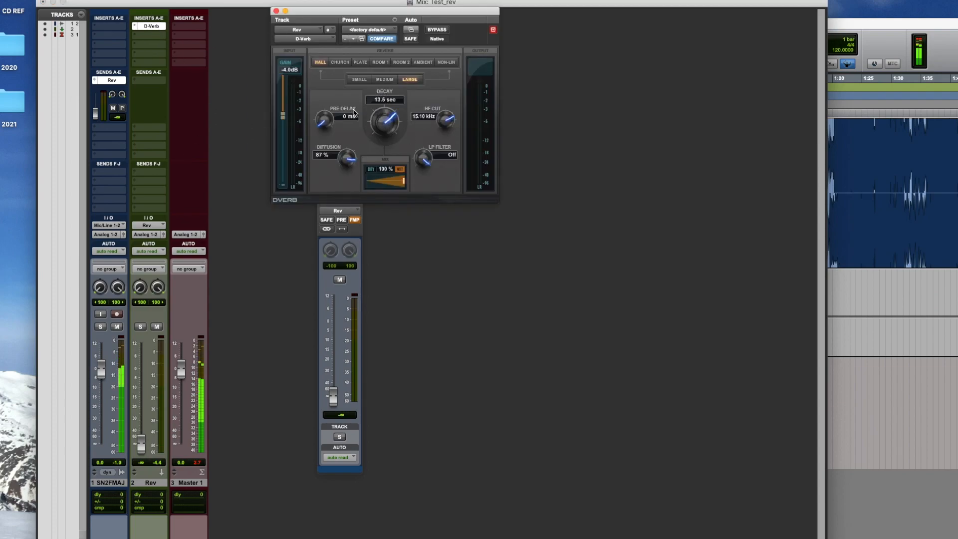
pyautogui.click(276, 11)
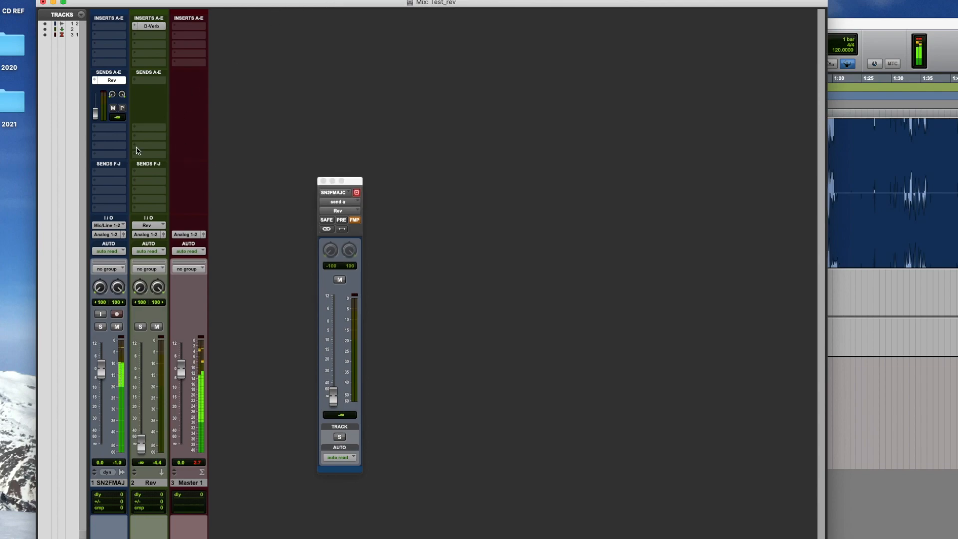
# Step: Set the Rev send to 0.0 dB and balance the faders, with the Rev track at -1.1 dB and the audio track at 0.0 dB
pyautogui.keyDown('alt'); pyautogui.click(95, 117); pyautogui.keyUp('alt')
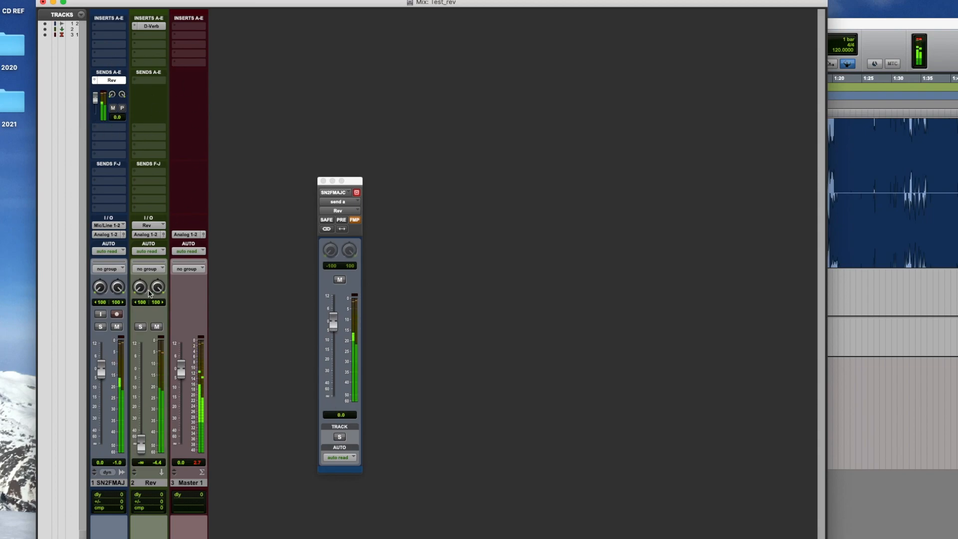
pyautogui.moveTo(140, 439); pyautogui.dragTo(140, 373)
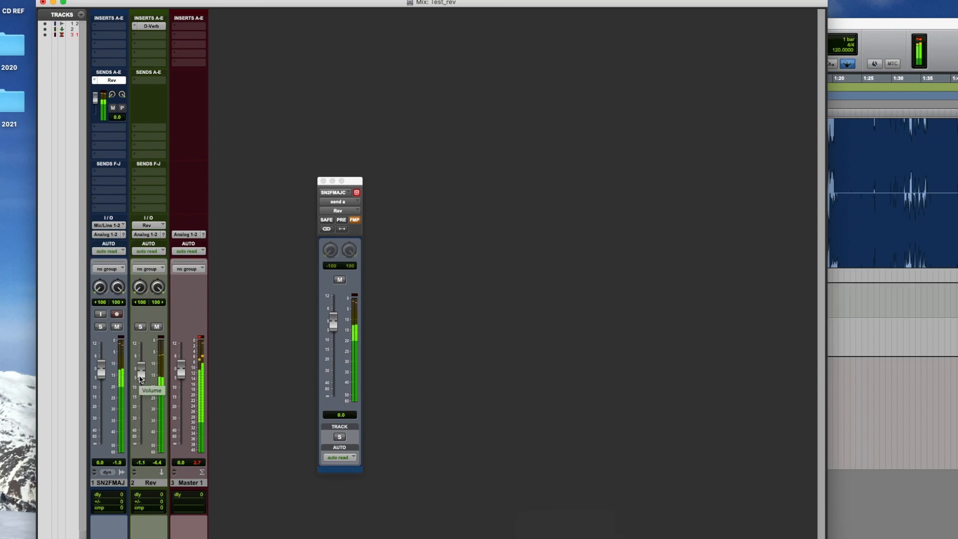
pyautogui.moveTo(101, 370); pyautogui.dragTo(101, 403)
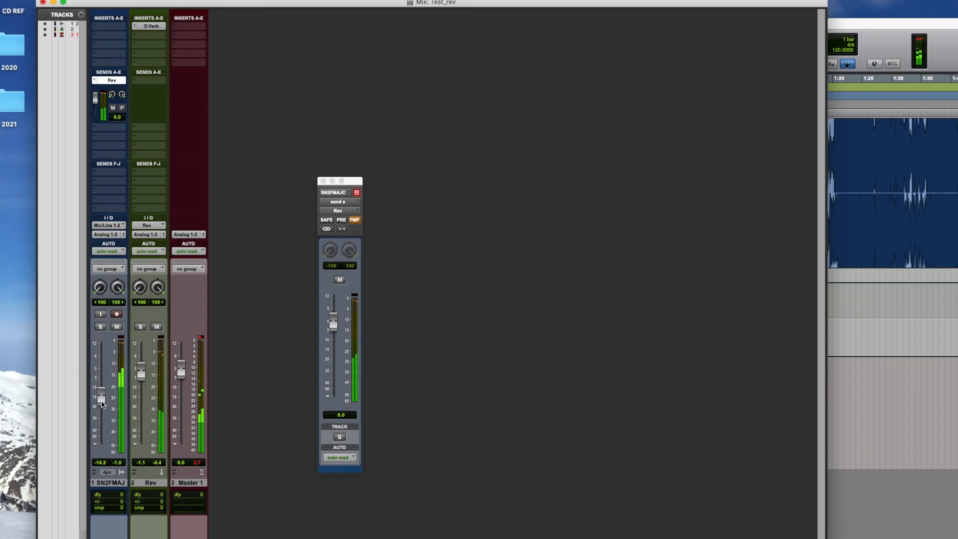
pyautogui.keyDown('alt'); pyautogui.click(102, 400); pyautogui.keyUp('alt')
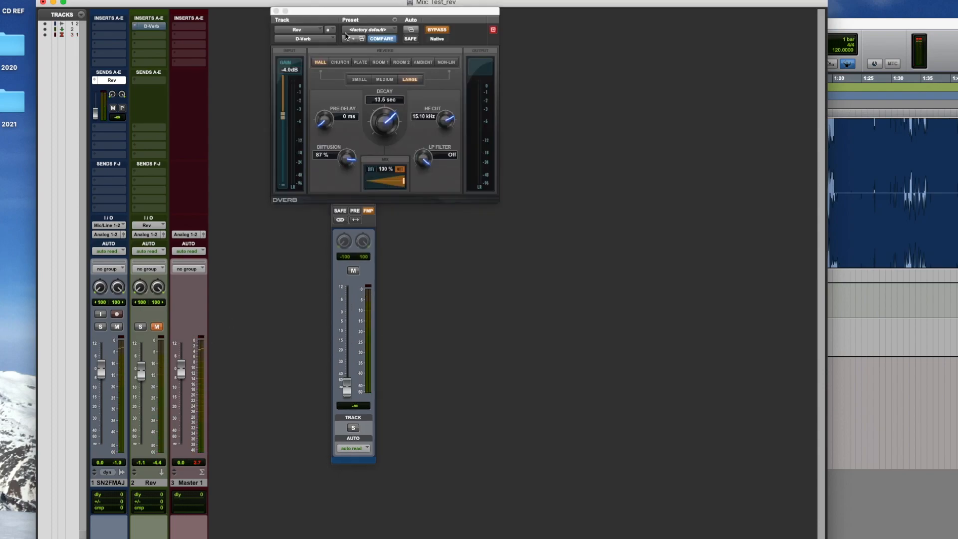
# Step: Close the Rev track's D-Verb window and insert a stereo D-Verb in the audio track's first insert slot
pyautogui.click(277, 10)
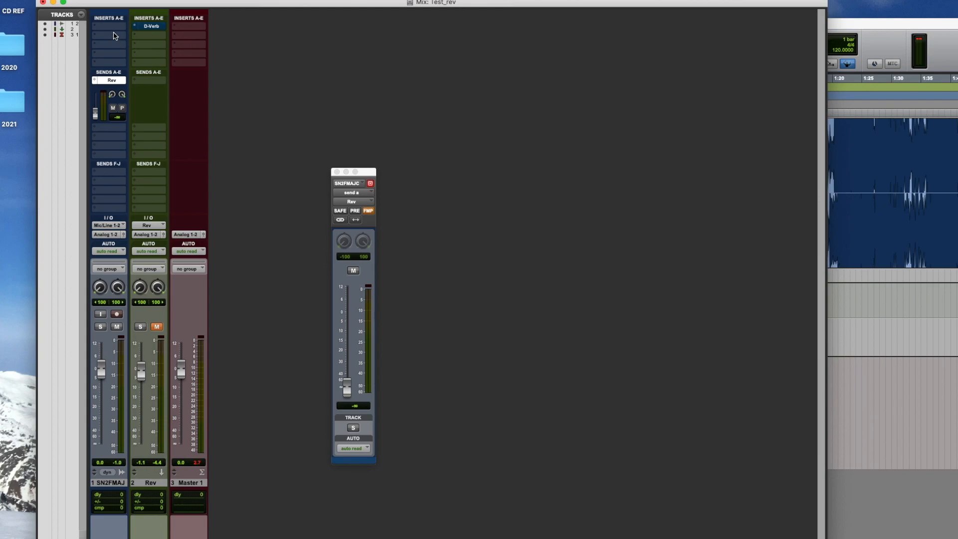
pyautogui.click(114, 26)
pyautogui.click(138, 11)
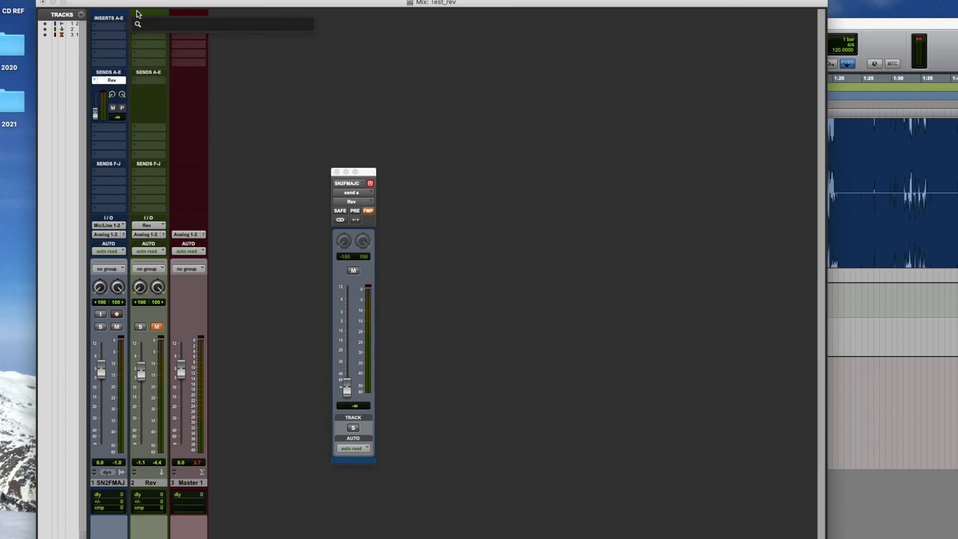
pyautogui.write('D-v')
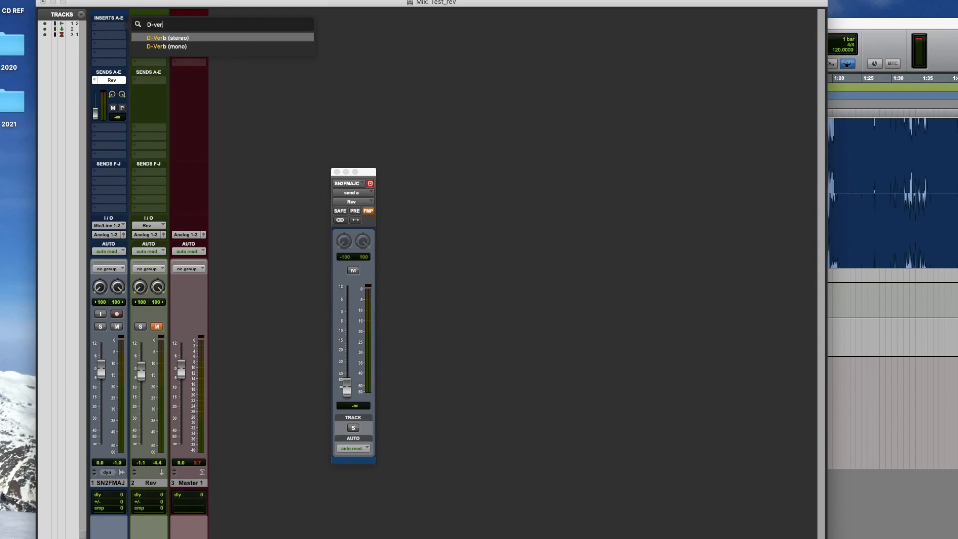
pyautogui.write('er')
pyautogui.press('Return')
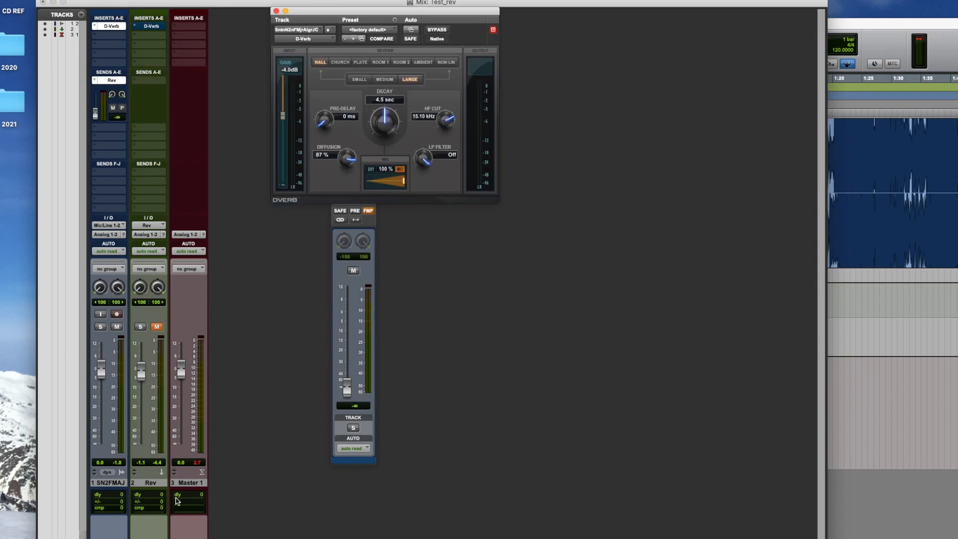
# Step: Hide the Rev track from the mixer
pyautogui.click(157, 483)
pyautogui.click(46, 29)
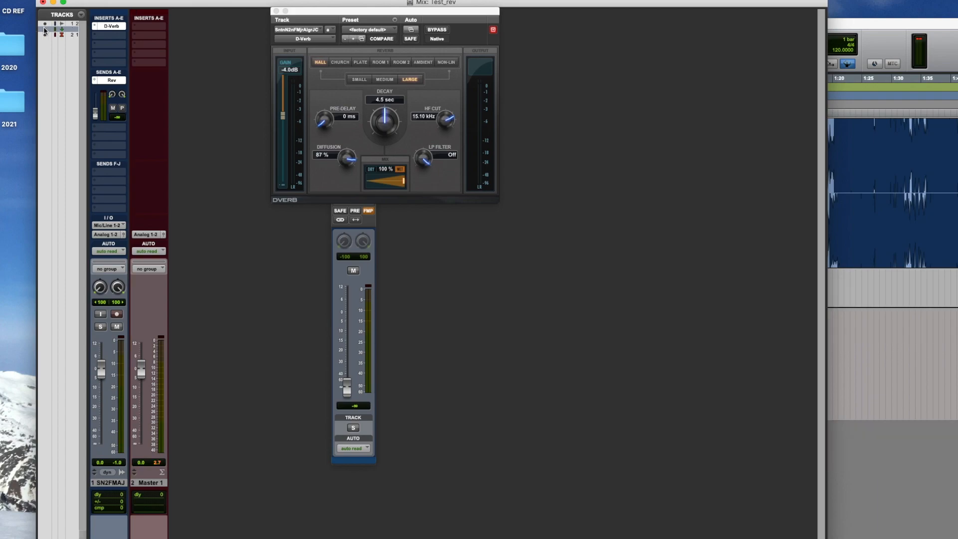
# Step: Remove the Rev send from the audio track and move the D-Verb window clear of the mixer strips
pyautogui.click(94, 80)
pyautogui.click(115, 42)
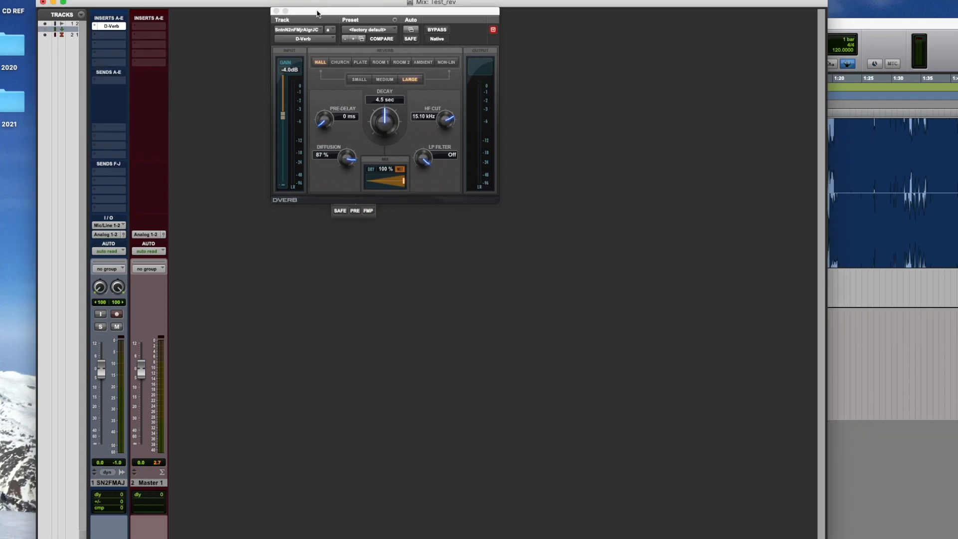
pyautogui.moveTo(317, 14); pyautogui.dragTo(274, 91)
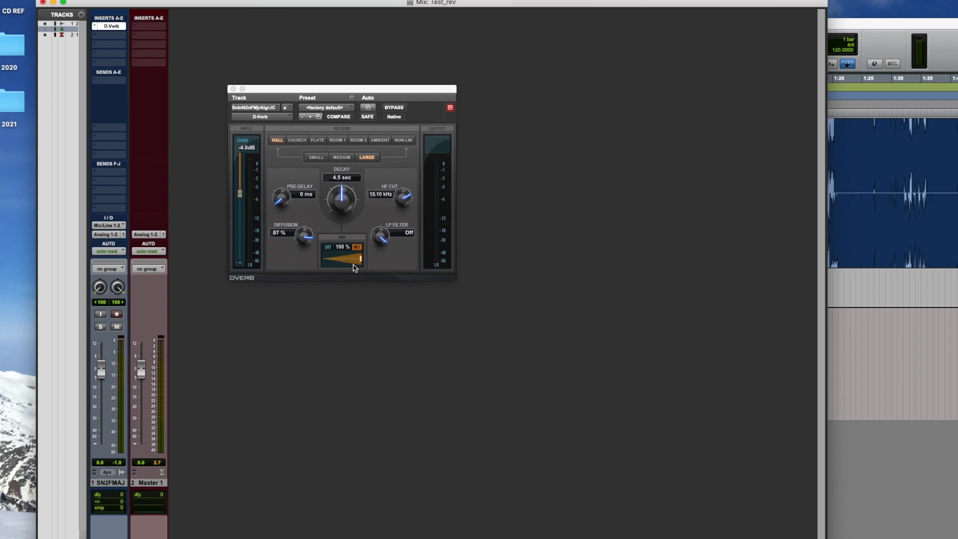
# Step: Play the audio track through its inserted D-Verb with the mix at 100% wet
pyautogui.moveTo(356, 263)
pyautogui.mouseDown()
pyautogui.moveTo(314, 266)
pyautogui.moveTo(363, 260)
pyautogui.mouseUp()
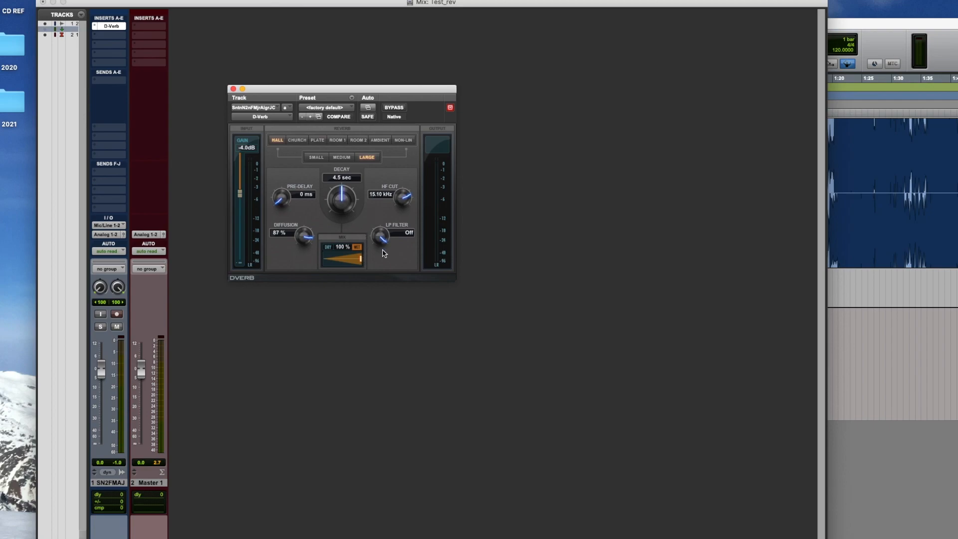
pyautogui.press('space')
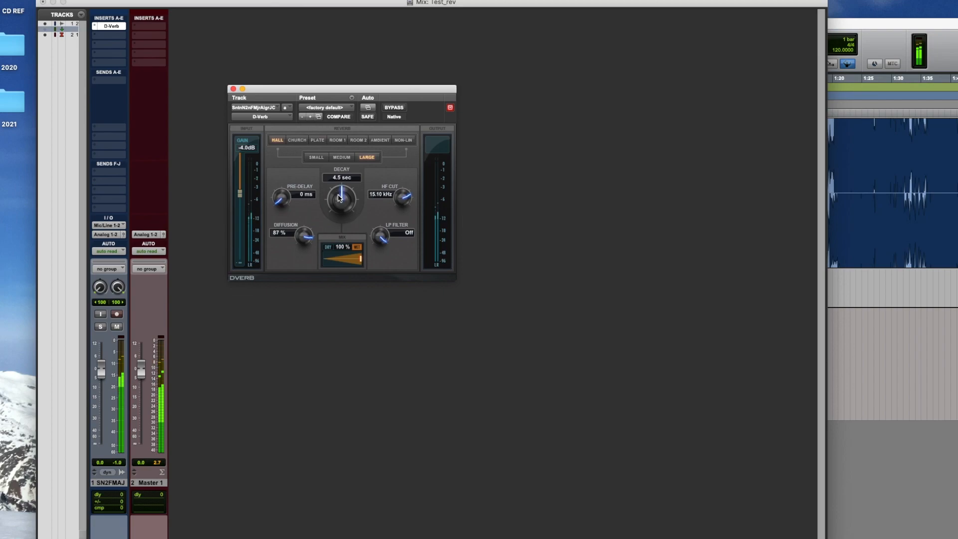
# Step: Move the audio track's D-Verb to the fourth insert slot and back to the first
pyautogui.moveTo(113, 26); pyautogui.dragTo(112, 54)
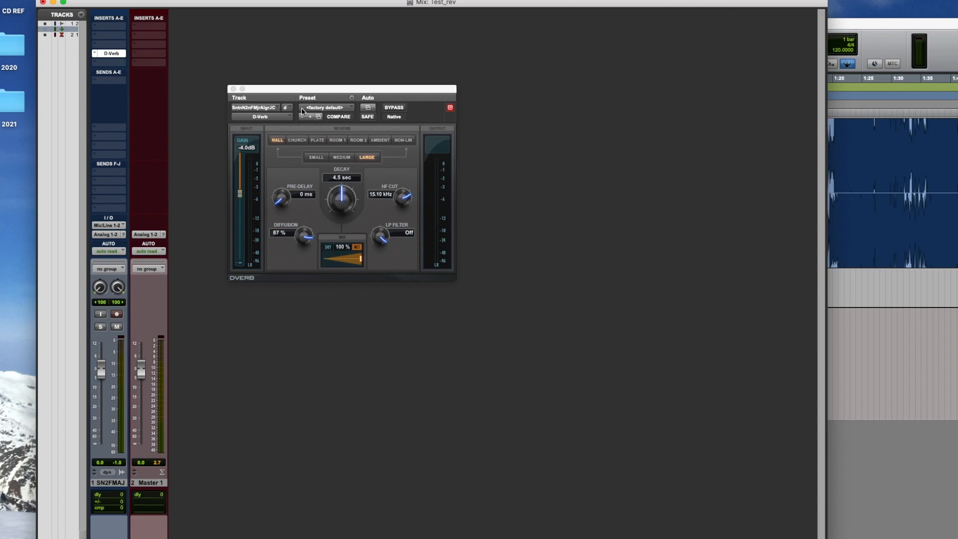
pyautogui.click(288, 93)
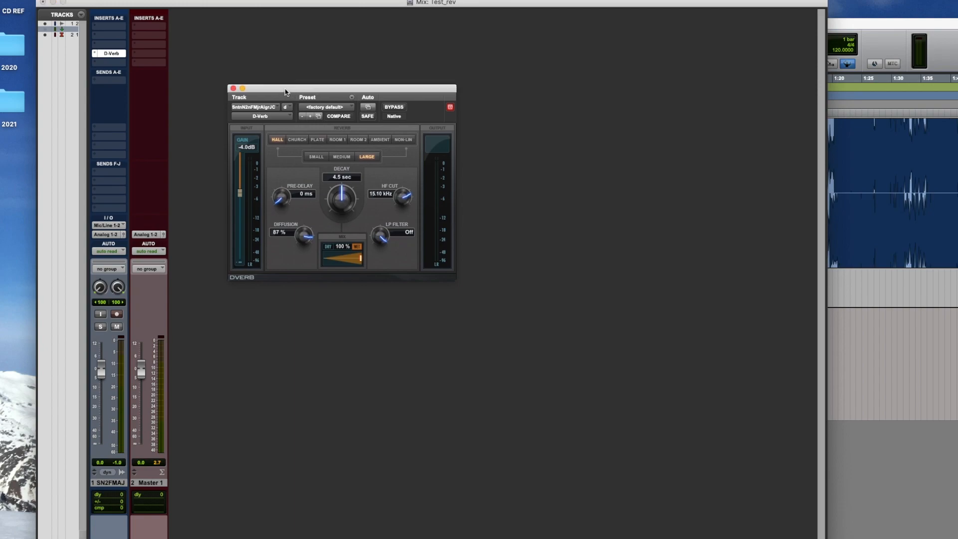
pyautogui.moveTo(115, 54); pyautogui.dragTo(114, 30)
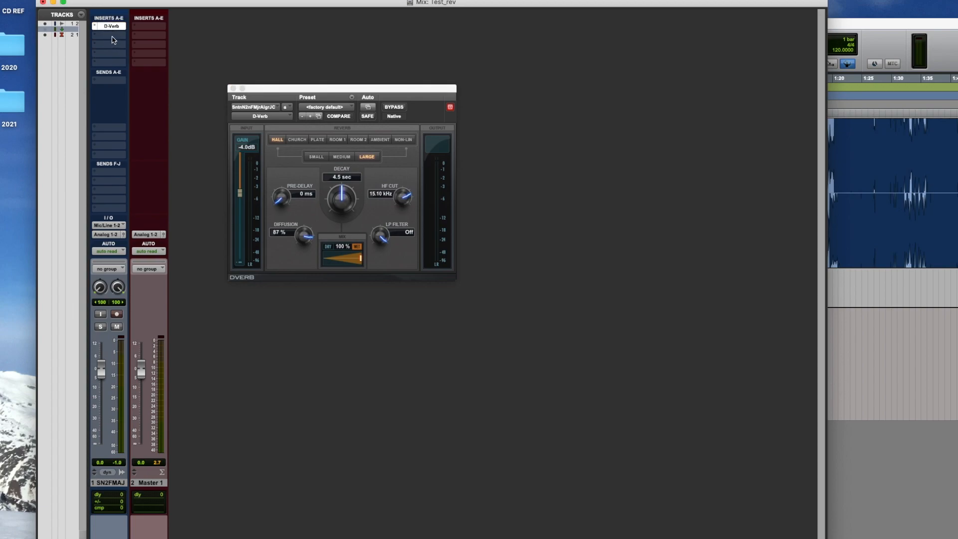
# Step: Insert a stereo EQ3 1-Band in the audio track's second insert slot and switch between the D-Verb and EQ windows
pyautogui.click(114, 40)
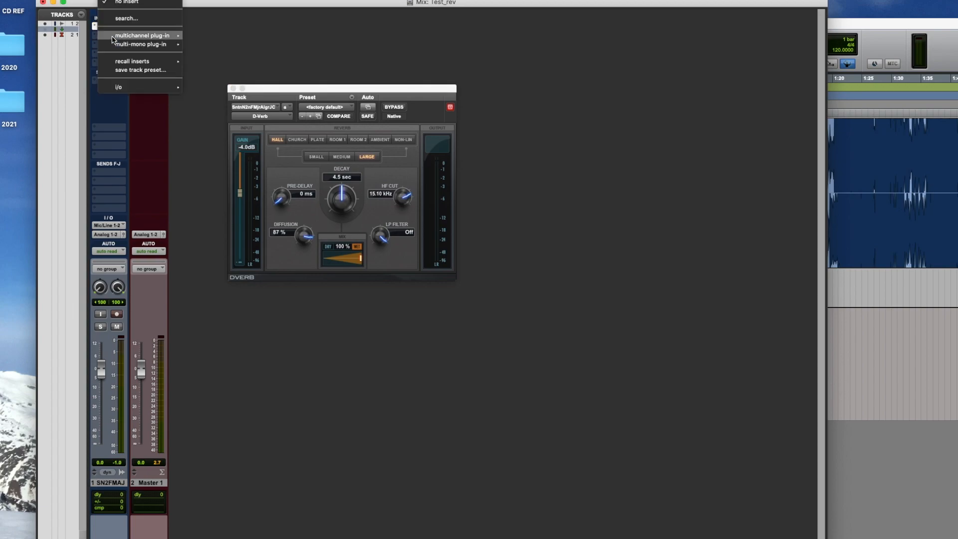
pyautogui.click(150, 22)
pyautogui.write('eq')
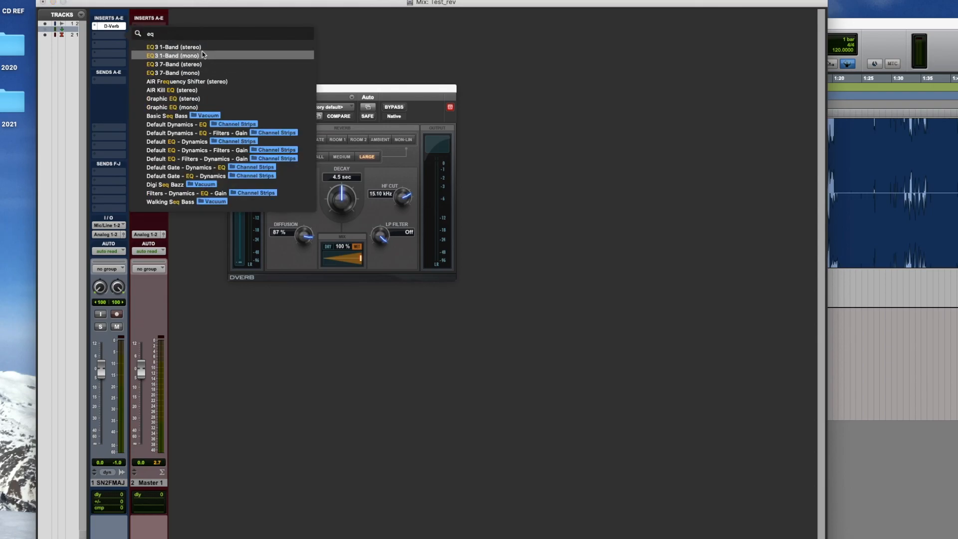
pyautogui.click(201, 48)
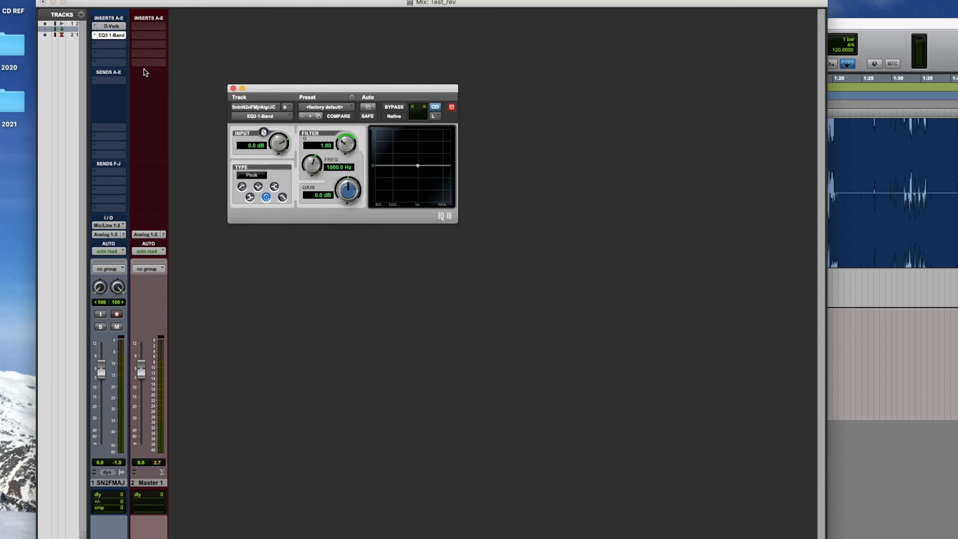
pyautogui.click(113, 28)
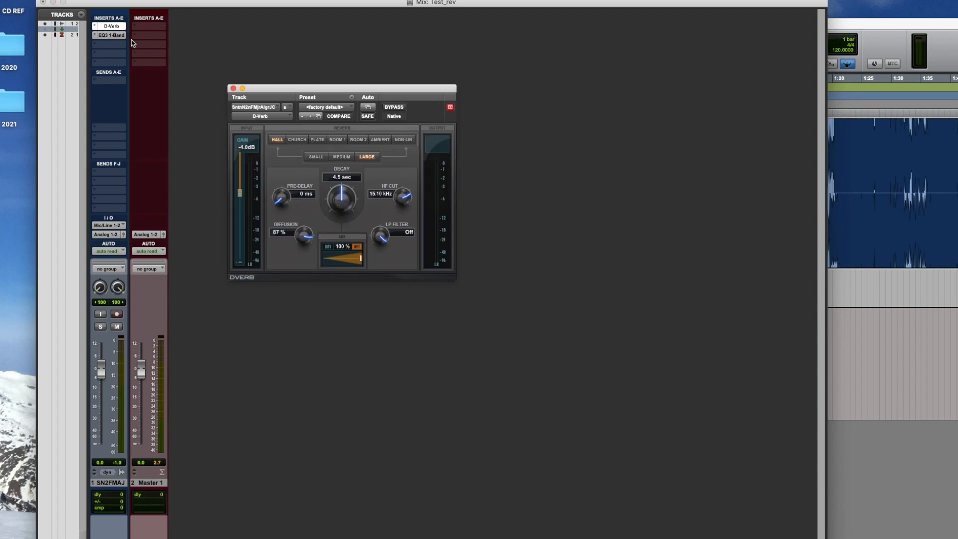
pyautogui.click(116, 36)
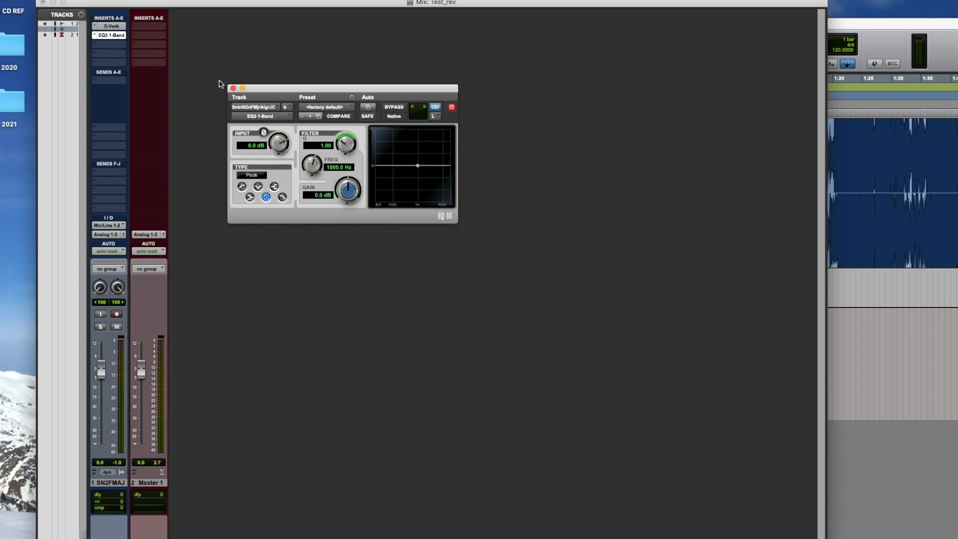
# Step: Show the Rev track in the mixer and move the EQ3 1-Band from the audio track to Rev's second insert slot
pyautogui.moveTo(261, 89); pyautogui.dragTo(287, 83)
pyautogui.click(45, 33)
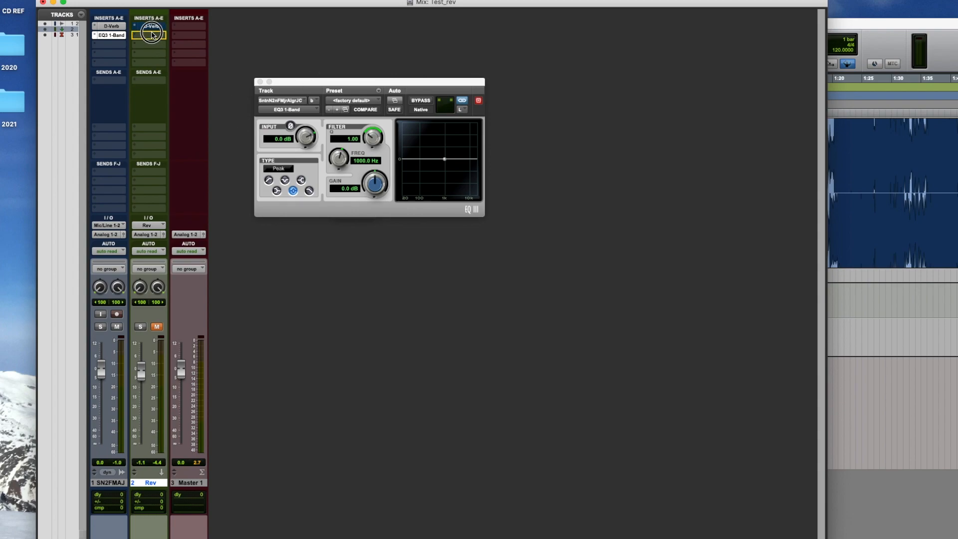
pyautogui.moveTo(121, 41); pyautogui.dragTo(158, 37)
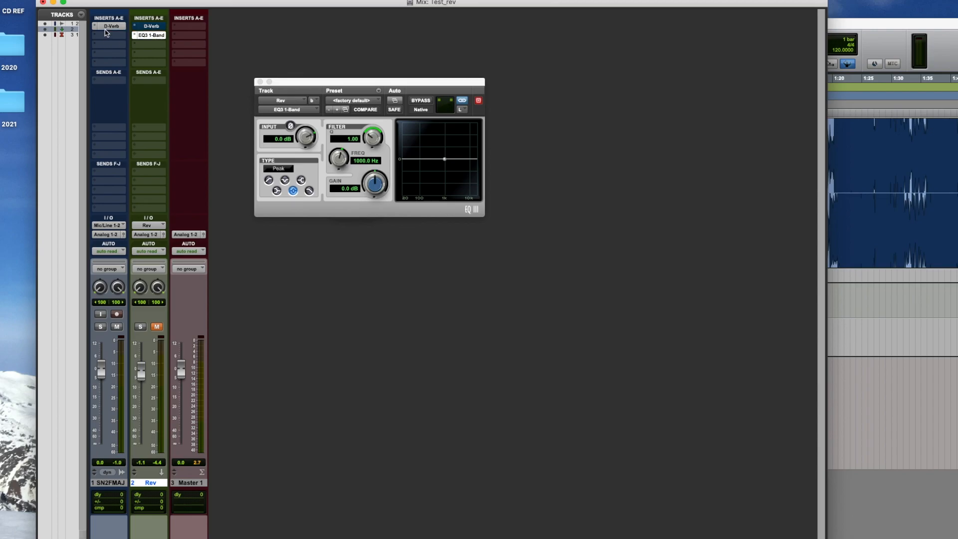
# Step: Replace the D-Verb in the audio track's first insert slot with a stereo EQ3 7-Band
pyautogui.click(95, 27)
pyautogui.click(112, 4)
pyautogui.click(111, 29)
pyautogui.write('eq')
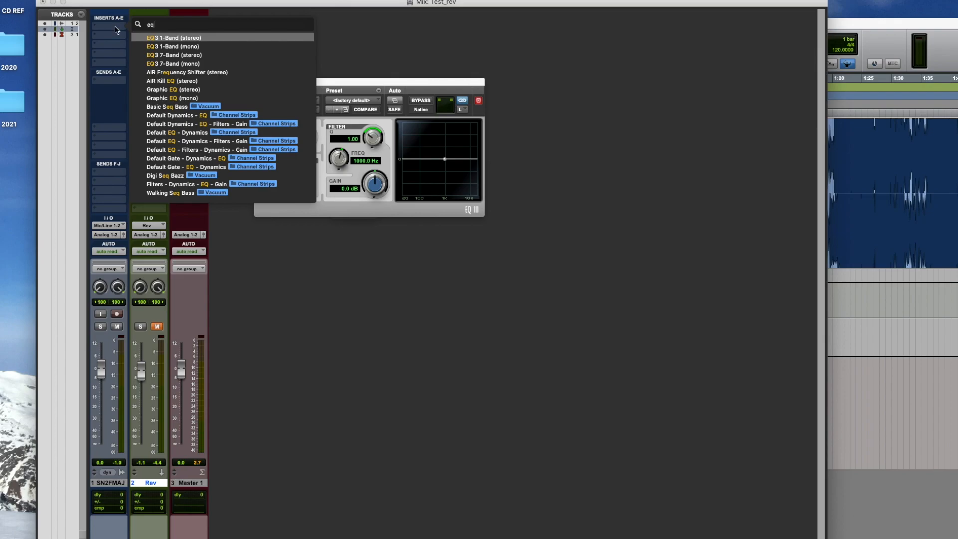
pyautogui.click(165, 55)
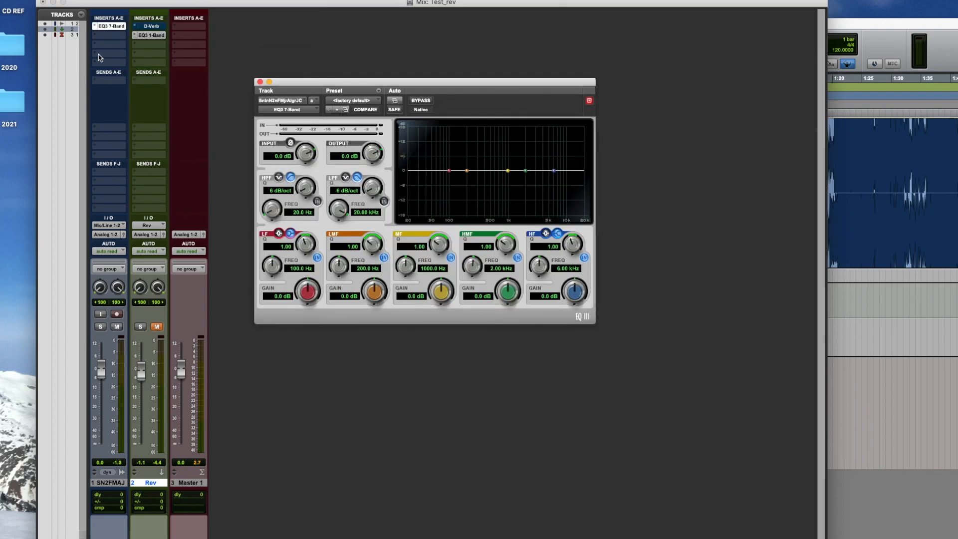